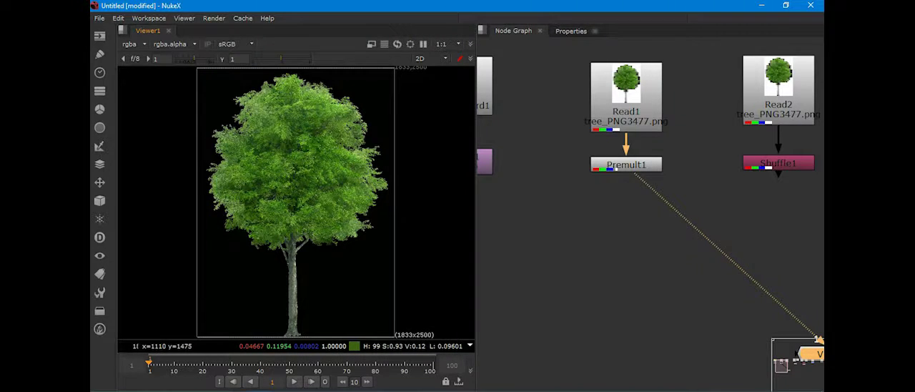
Step: View the original Read1 tree image and compare it with the Premult1 result in the viewer
click(626, 107)
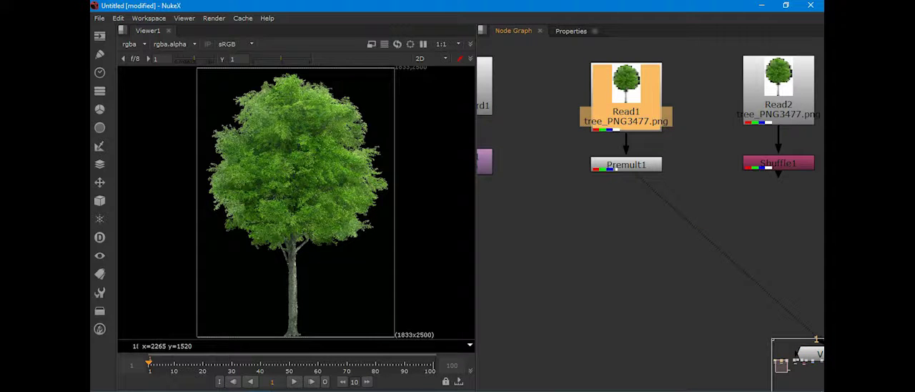
key(1)
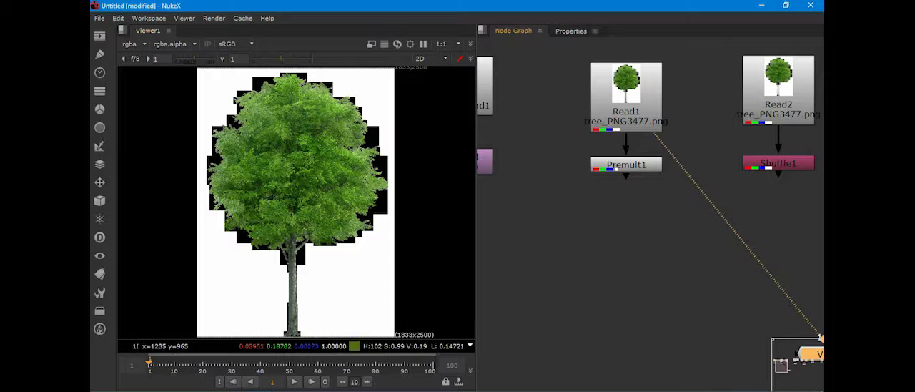
click(626, 164)
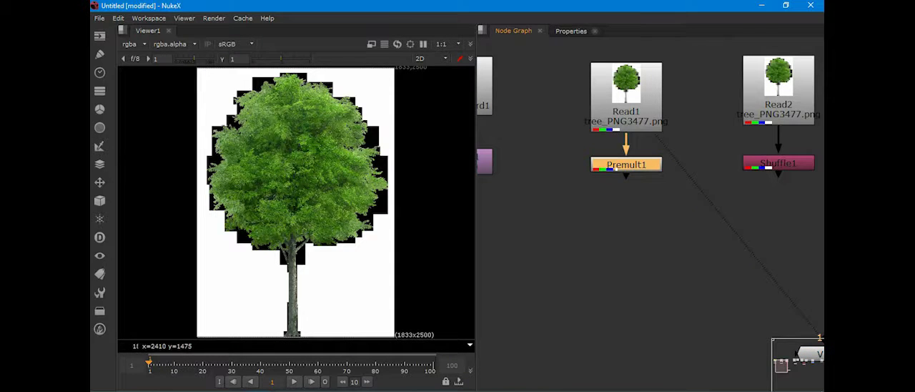
key(1)
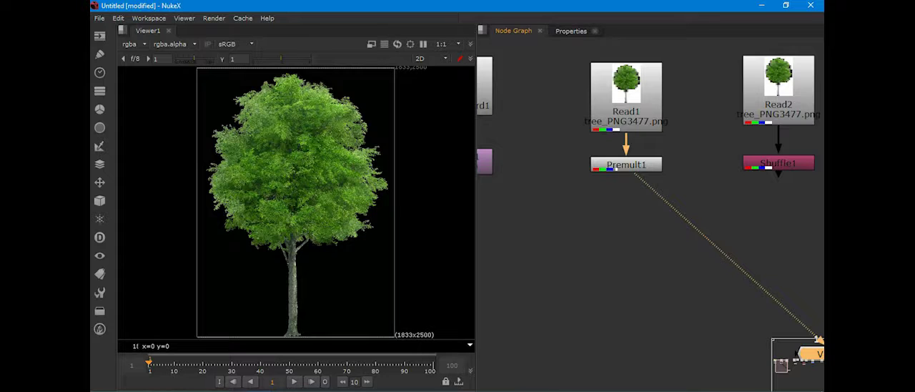
click(624, 165)
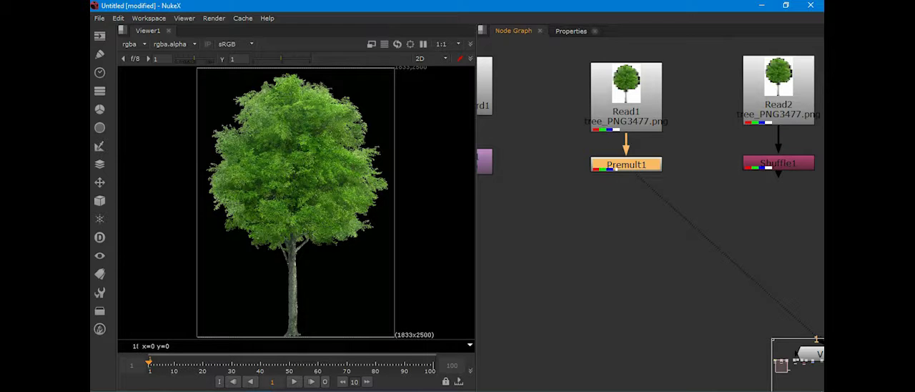
Step: Maximise the viewer and the node graph in turn, and restore the split layout
key(space)
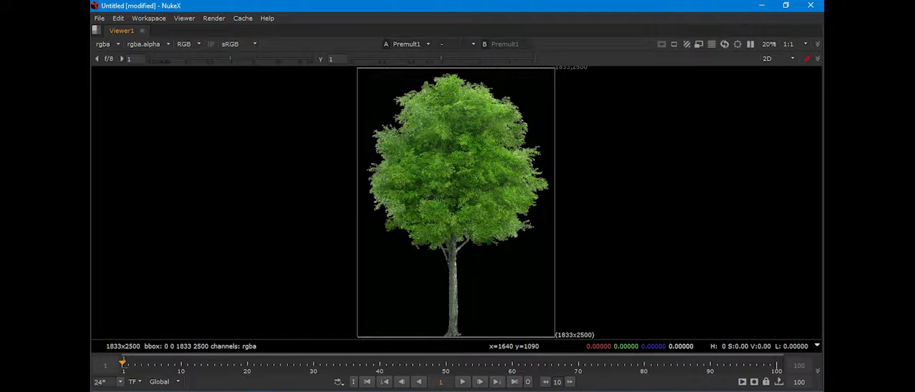
key(space)
key(space)
key(space)
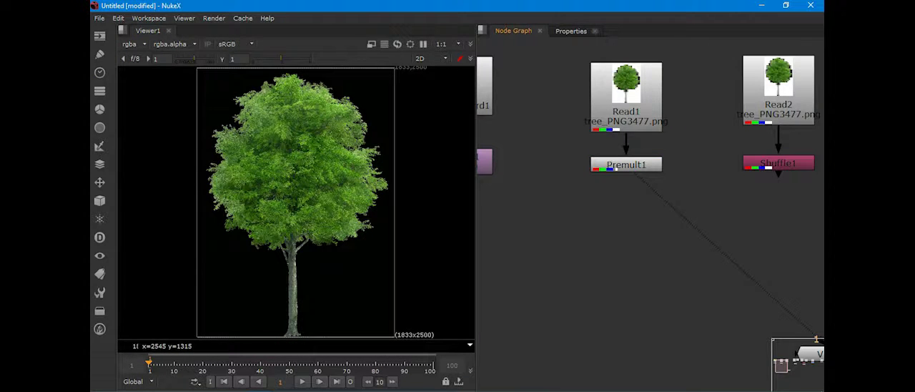
key(space)
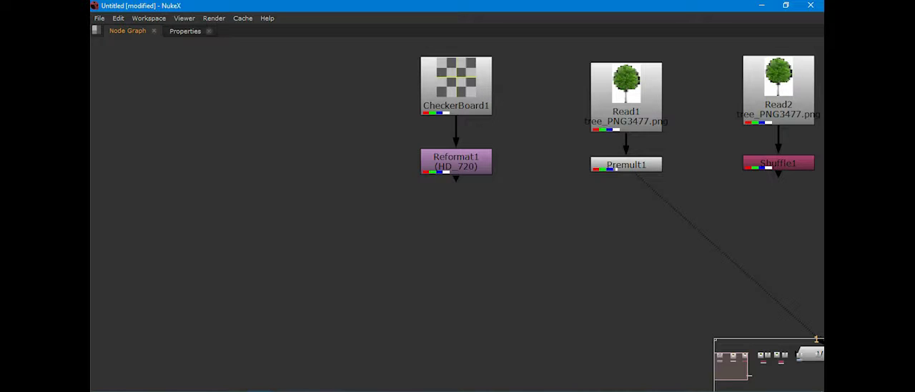
key(space)
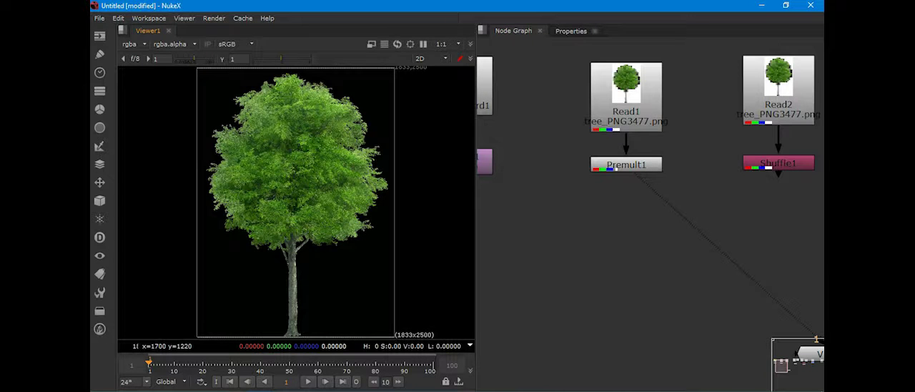
Step: Inspect the Premult1 output's red, green, blue and alpha channels one by one in the maximised viewer, and return to the full-colour split layout
key(space)
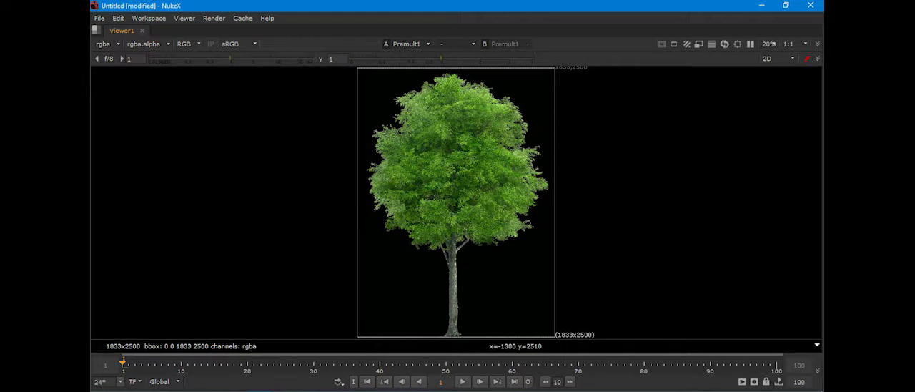
click(189, 44)
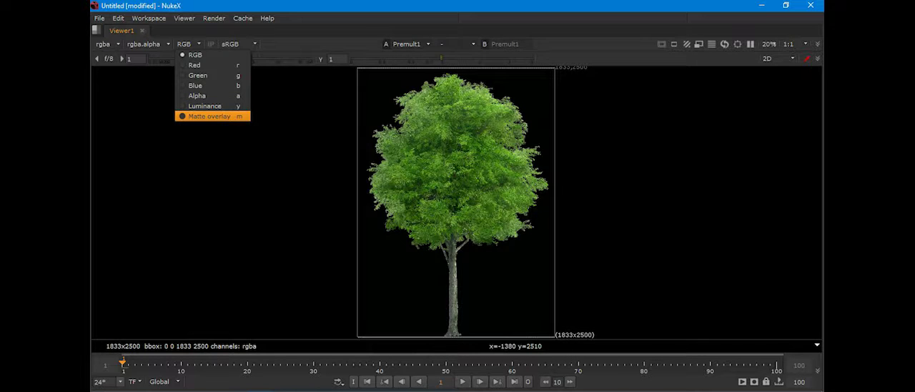
click(195, 65)
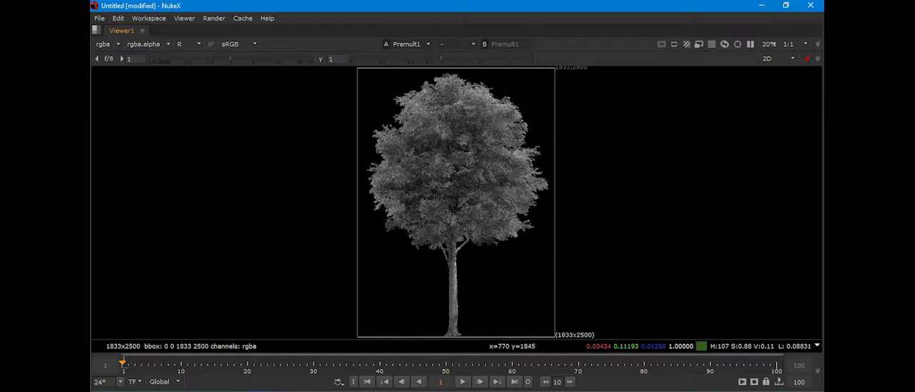
click(189, 44)
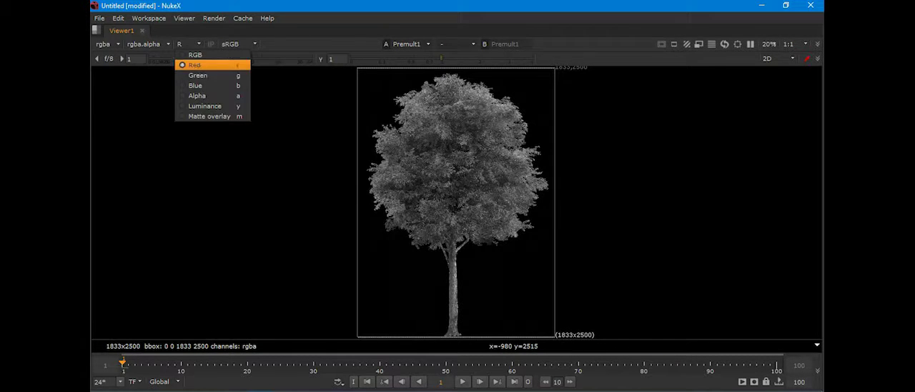
click(198, 75)
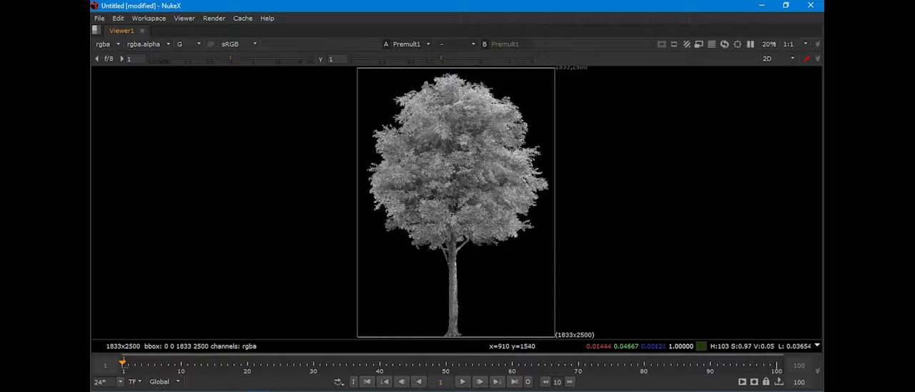
click(189, 44)
click(198, 87)
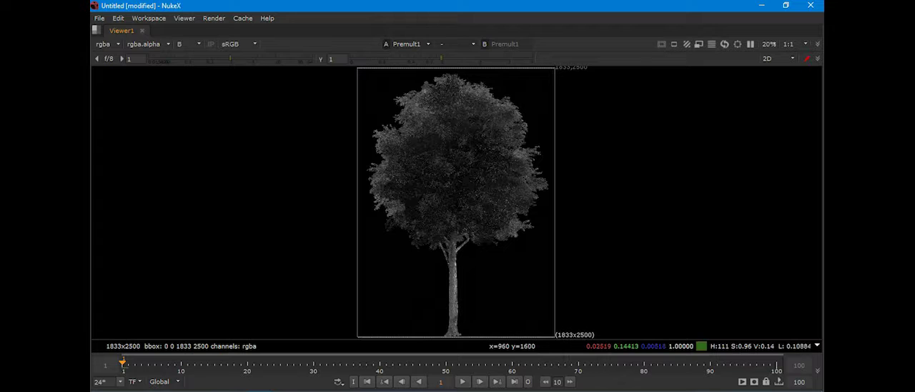
click(189, 43)
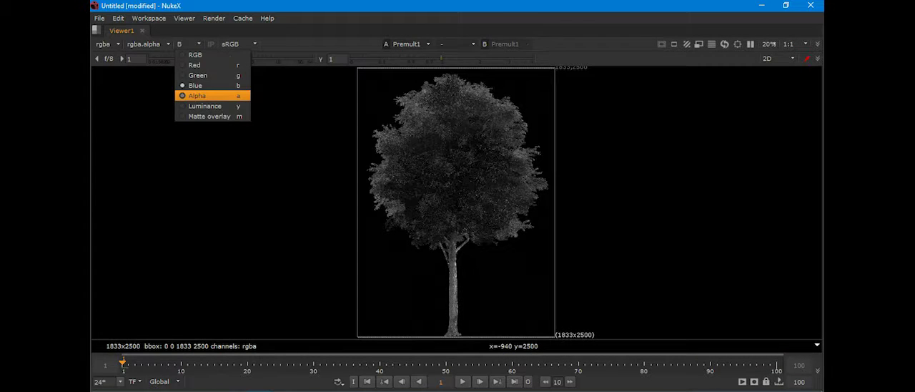
click(196, 95)
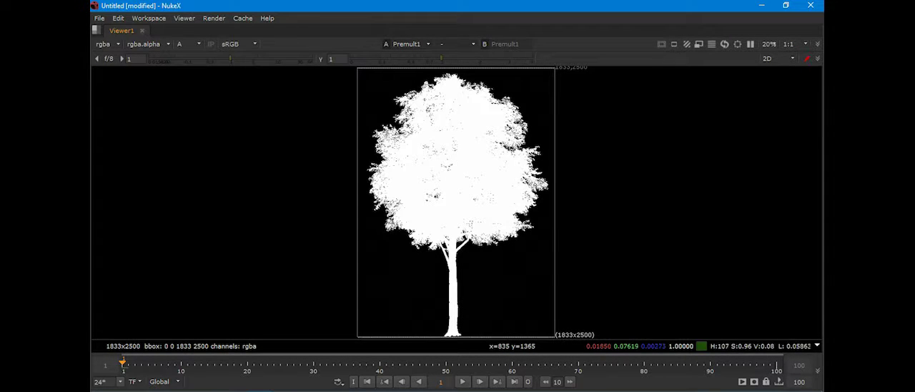
key(space)
key(a)
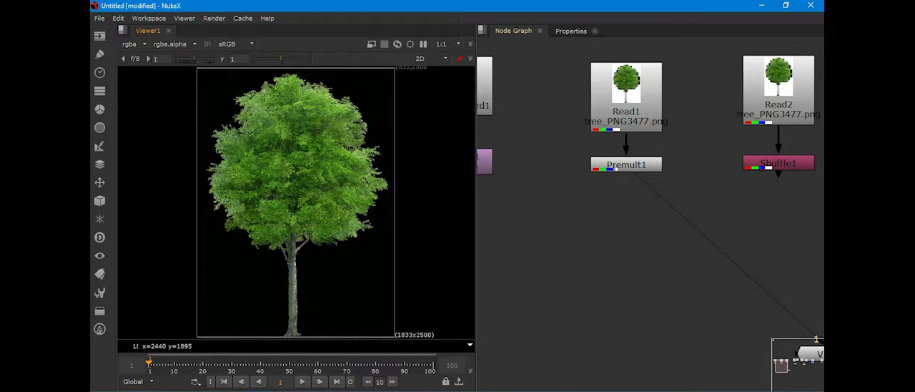
Step: Connect the viewer to the Shuffle1 node below Read2
middle_drag(514, 155, 460, 134)
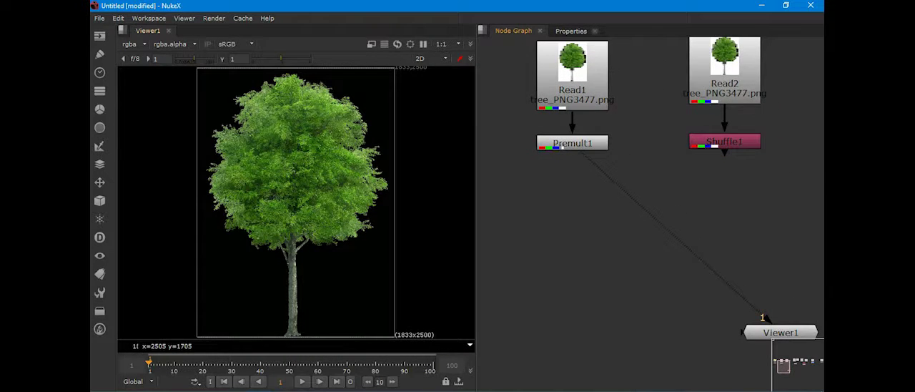
middle_drag(543, 171, 499, 180)
middle_drag(679, 185, 629, 180)
click(630, 143)
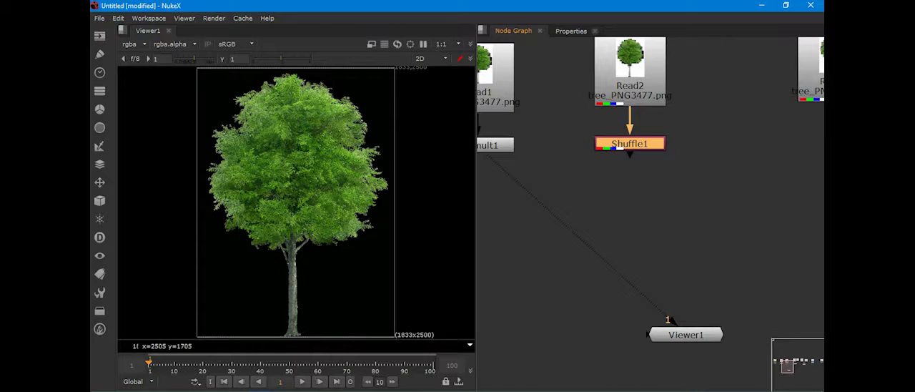
key(1)
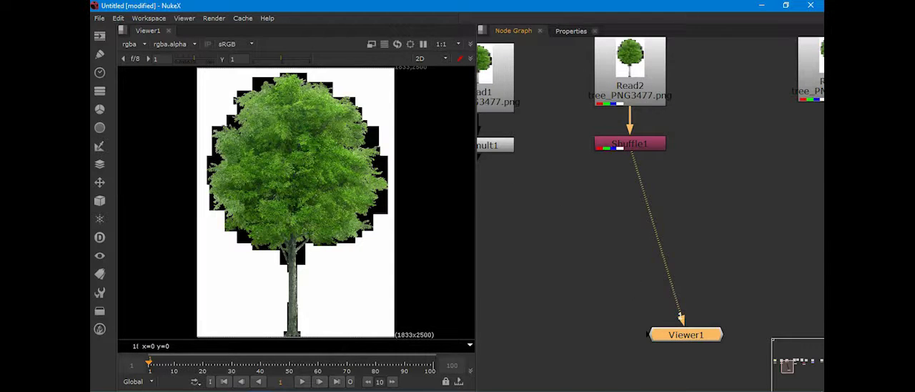
Step: Review the channel routing settings of the Shuffle1 node and return to the node graph
click(571, 30)
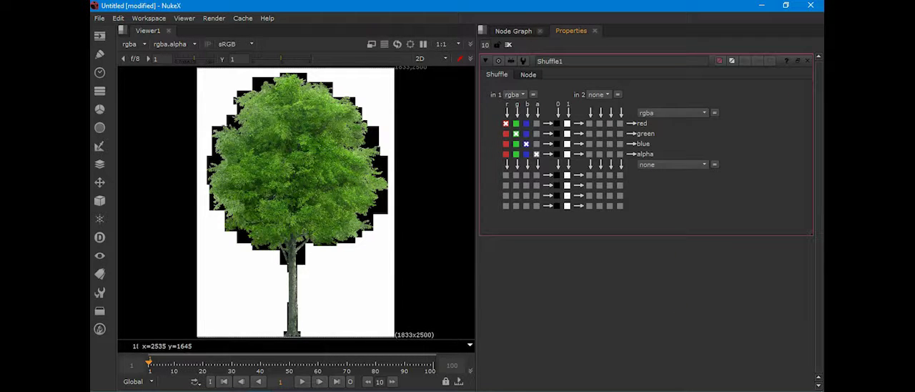
click(513, 30)
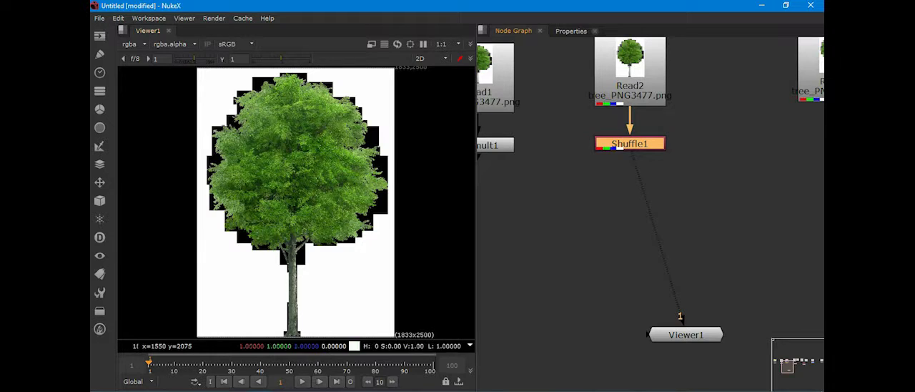
click(571, 31)
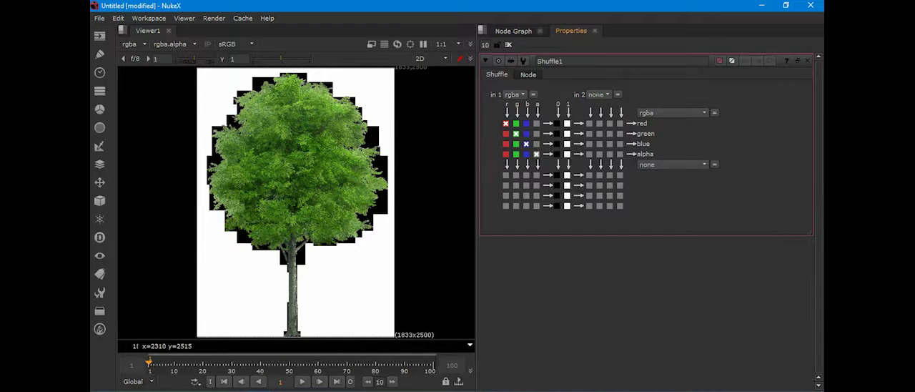
click(513, 31)
Step: Check the alpha channel of the Shuffle1 output in the viewer and return to full colour
drag(638, 143, 638, 148)
click(647, 131)
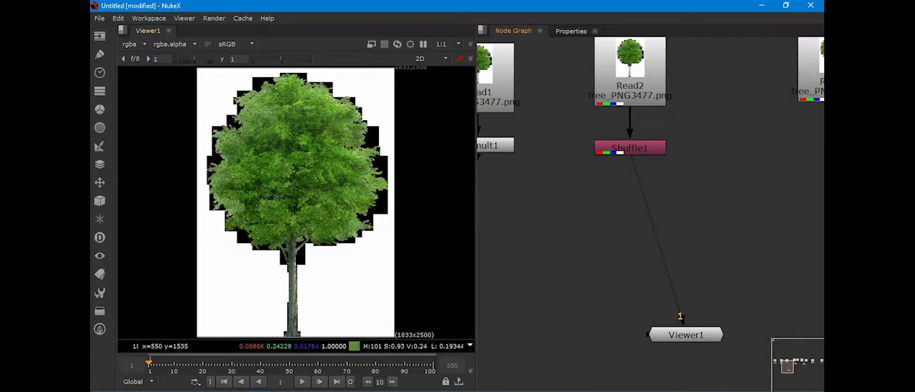
key(a)
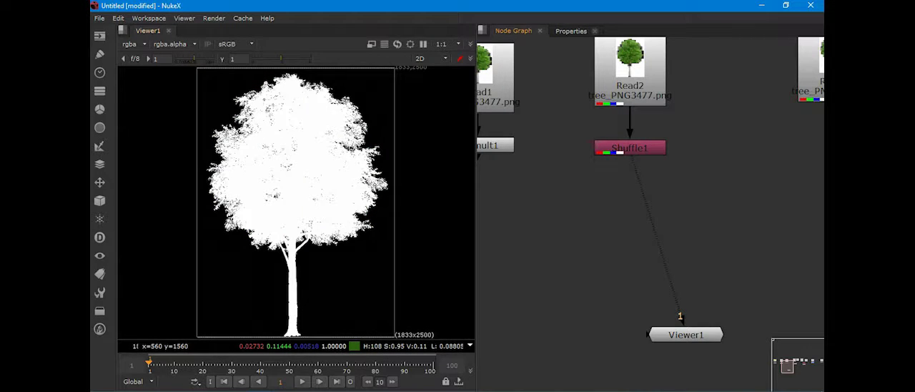
key(a)
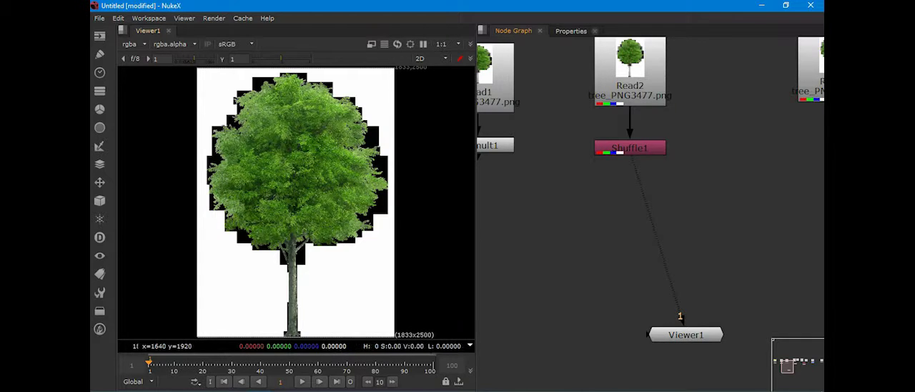
Step: Locate the Shuffle node within the Channel category of available nodes
click(630, 148)
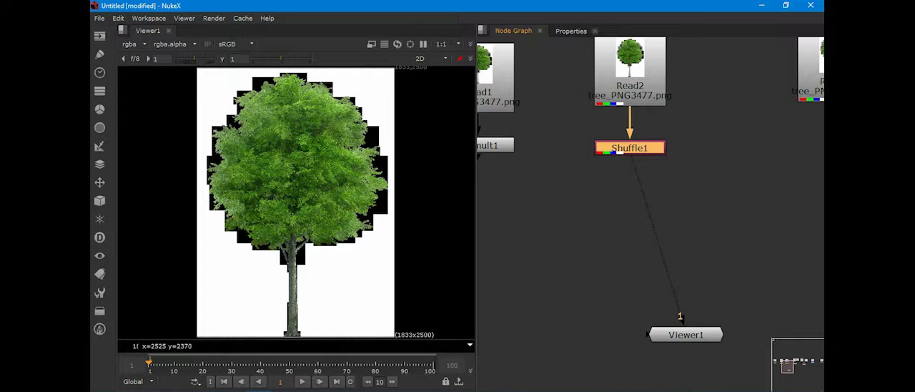
right_click(569, 170)
mouse_move(597, 214)
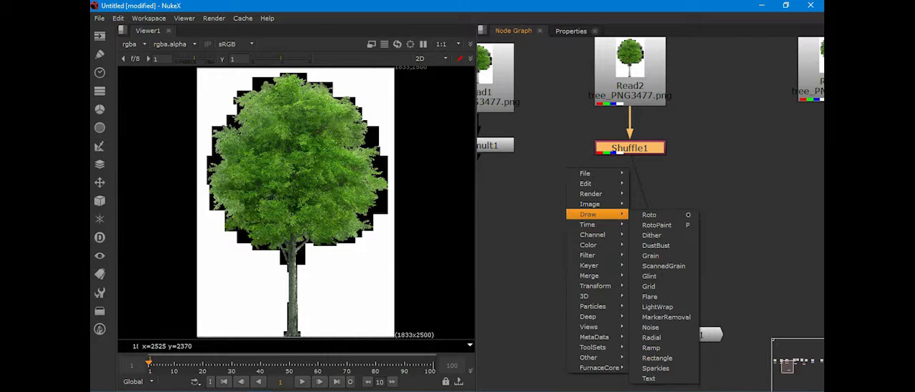
mouse_move(592, 234)
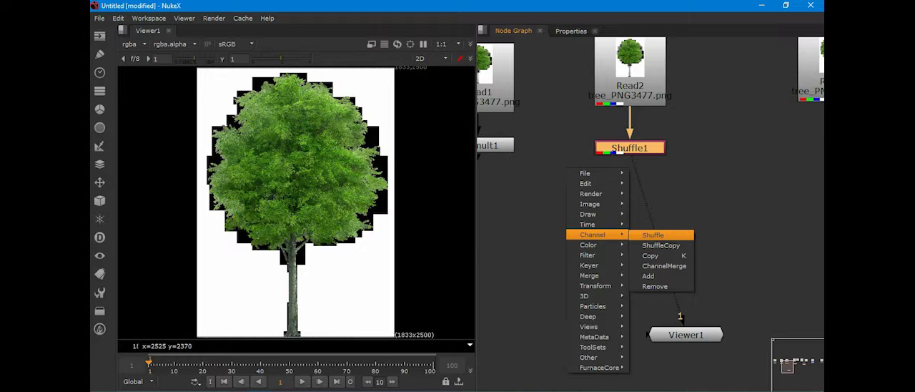
mouse_move(586, 183)
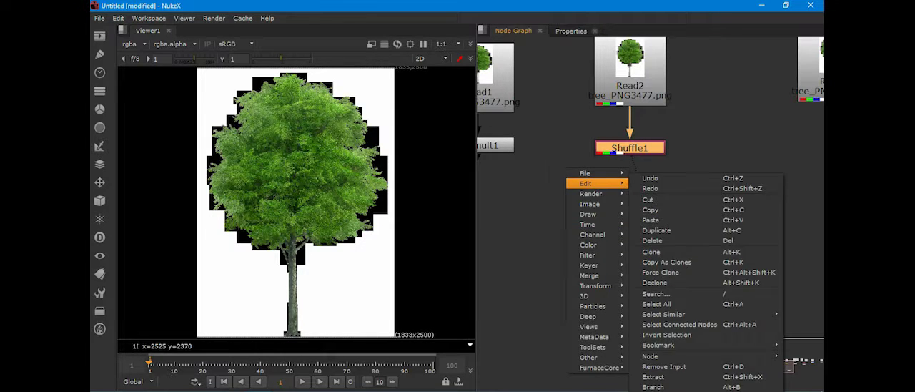
right_click(552, 164)
mouse_move(575, 227)
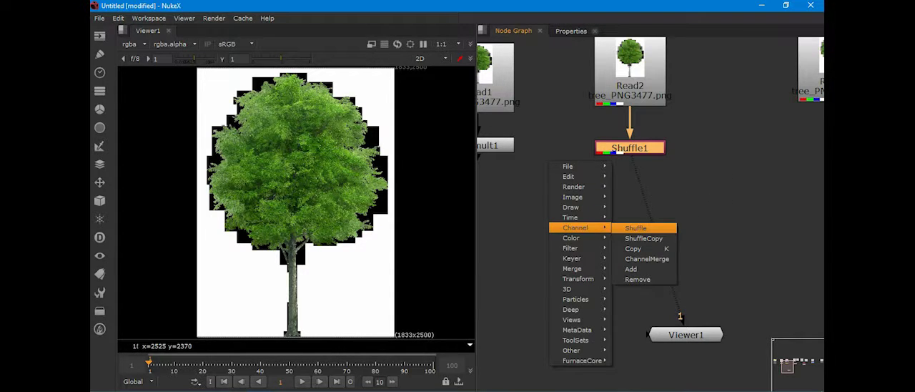
click(635, 227)
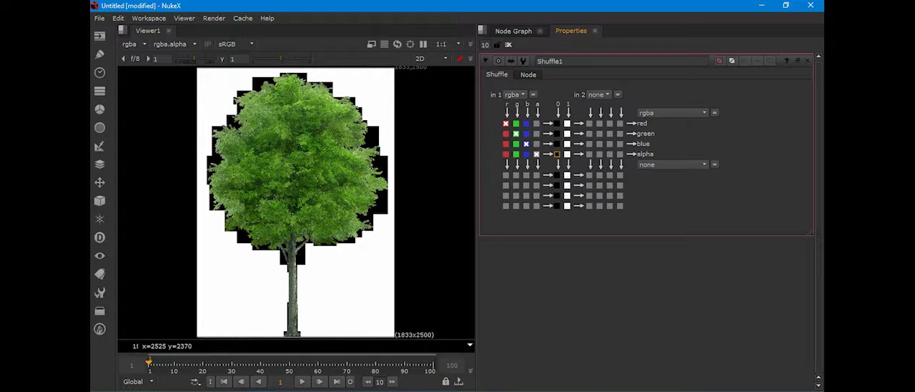
Step: Set Shuffle1's red, green and blue outputs to constant 0 and check the alpha channel of the result
click(557, 123)
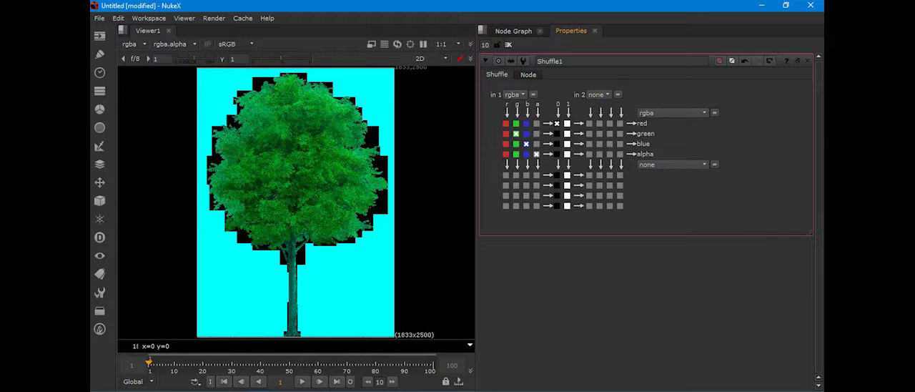
click(556, 134)
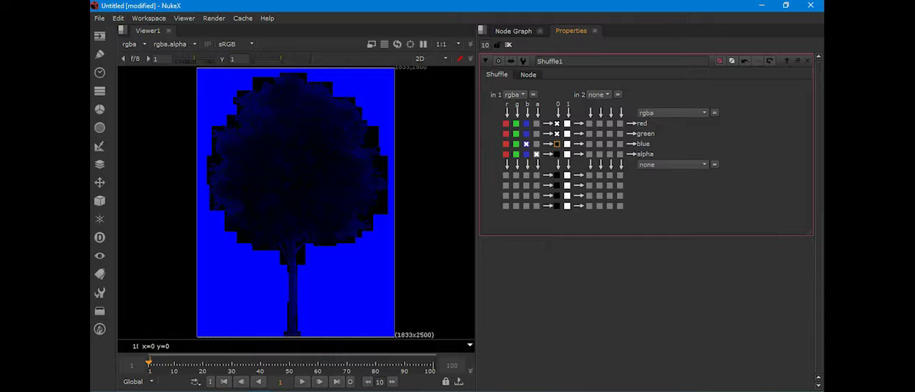
click(557, 143)
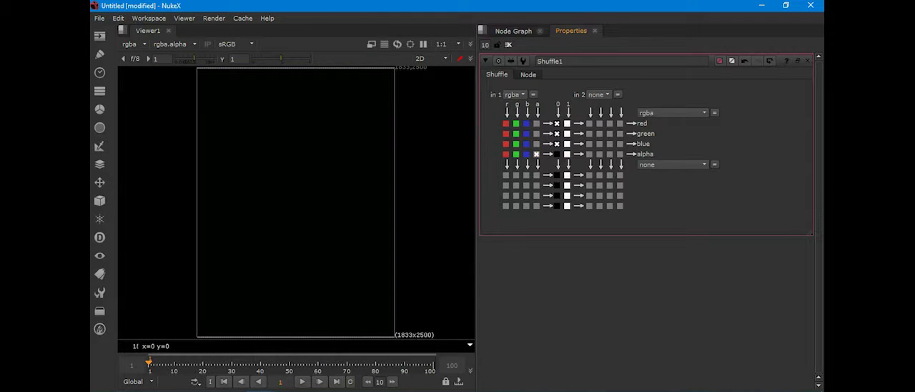
click(513, 31)
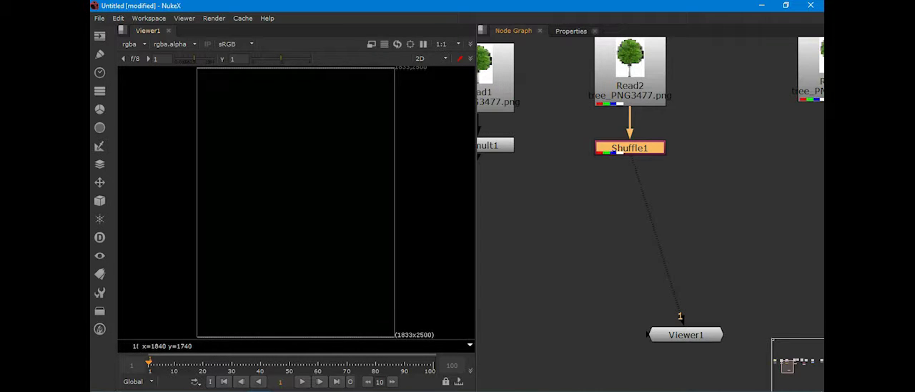
key(a)
Step: Find the setup combining Read3 with CheckerBoard2 and display the ShuffleCopy1 output in the viewer
scroll(747, 209, down, 3)
middle_drag(746, 209, 608, 206)
scroll(531, 170, up, 1)
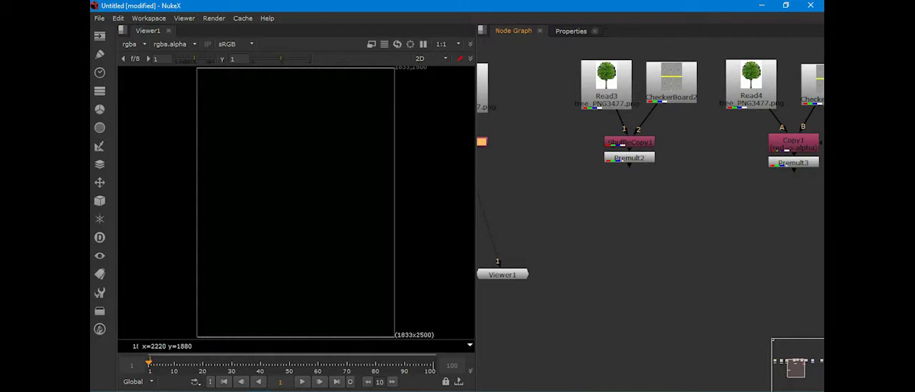
middle_drag(532, 170, 595, 180)
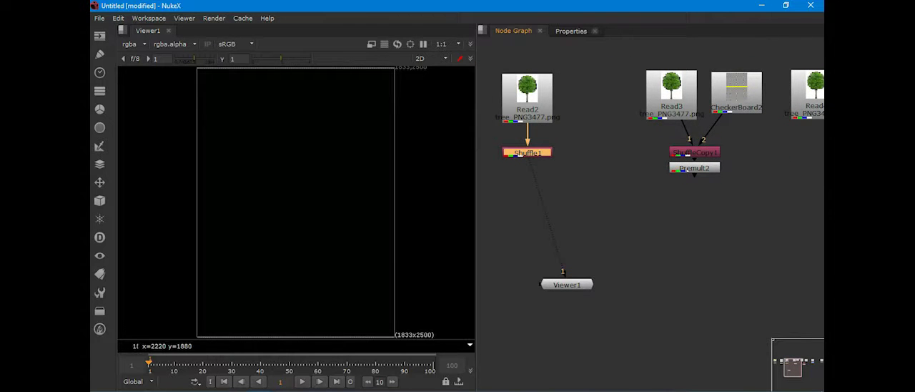
middle_drag(684, 152, 604, 247)
scroll(582, 172, up, 3)
drag(582, 137, 582, 135)
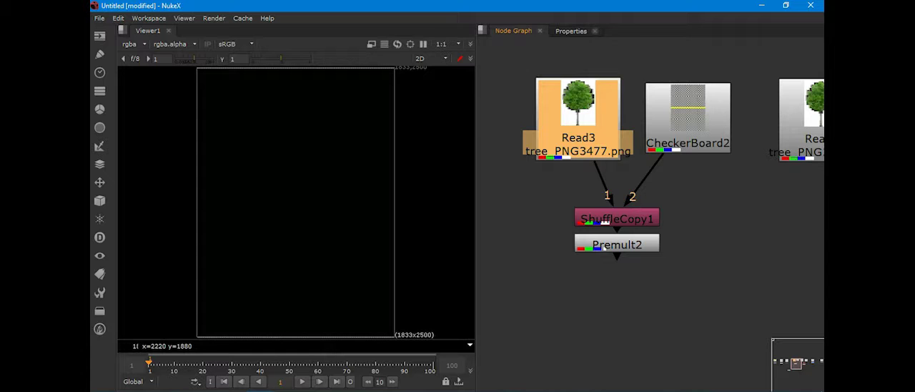
scroll(606, 249, up, 2)
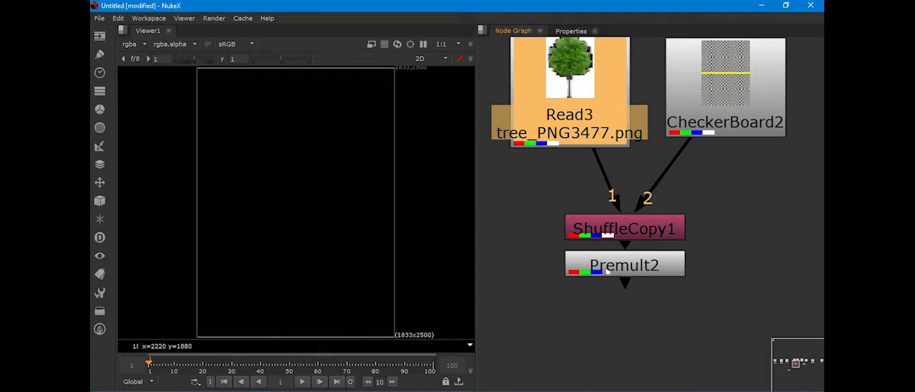
middle_drag(608, 271, 609, 230)
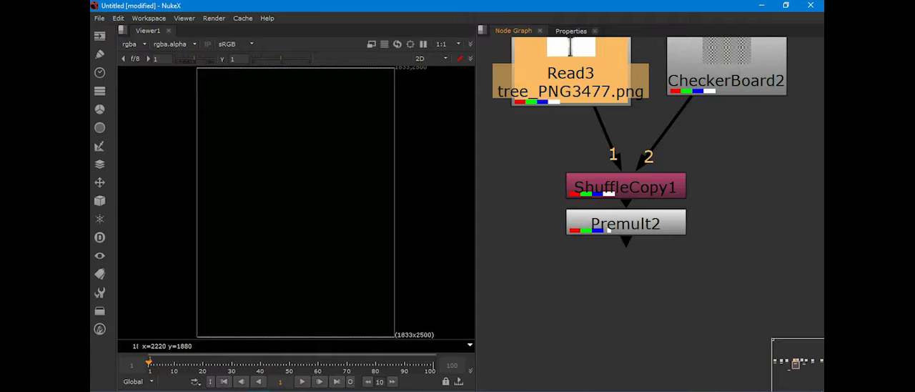
click(626, 185)
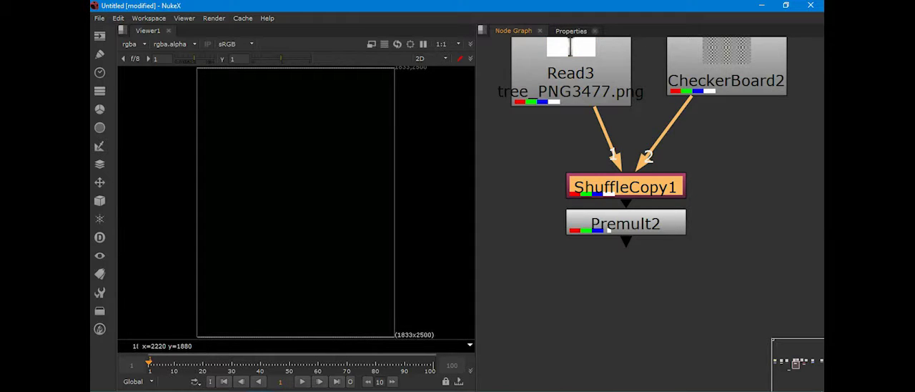
key(1)
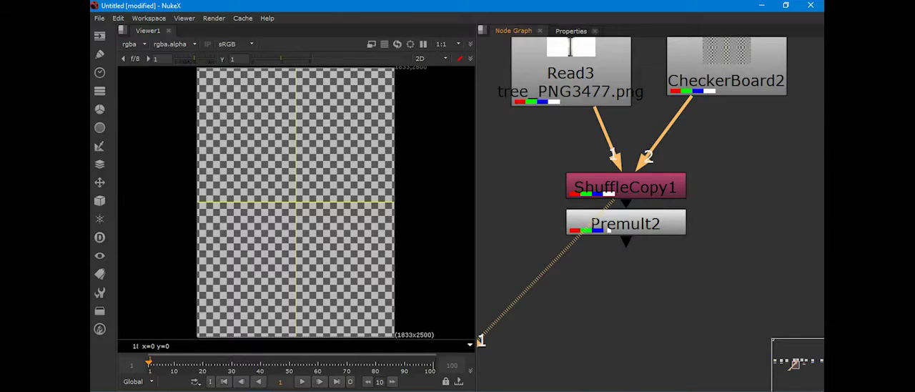
Step: Review ShuffleCopy1's channel routing settings and check the alpha channel of its output in the viewer
double_click(626, 186)
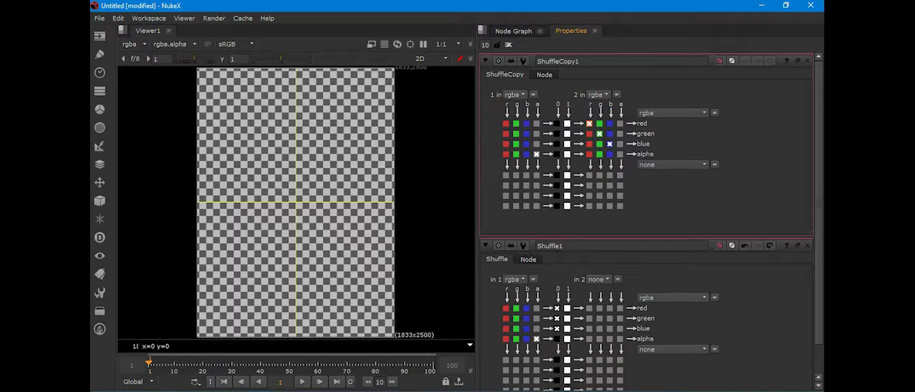
click(513, 30)
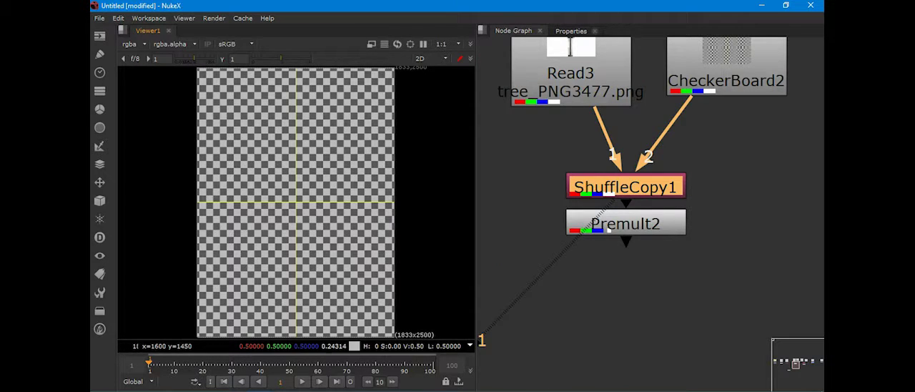
scroll(347, 193, down, 1)
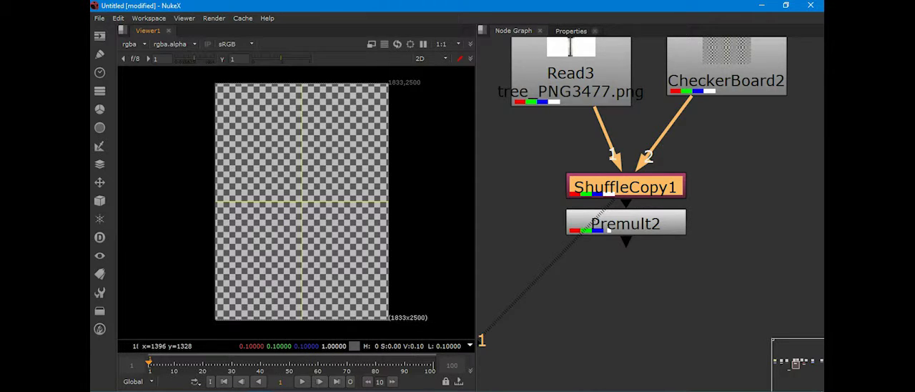
key(a)
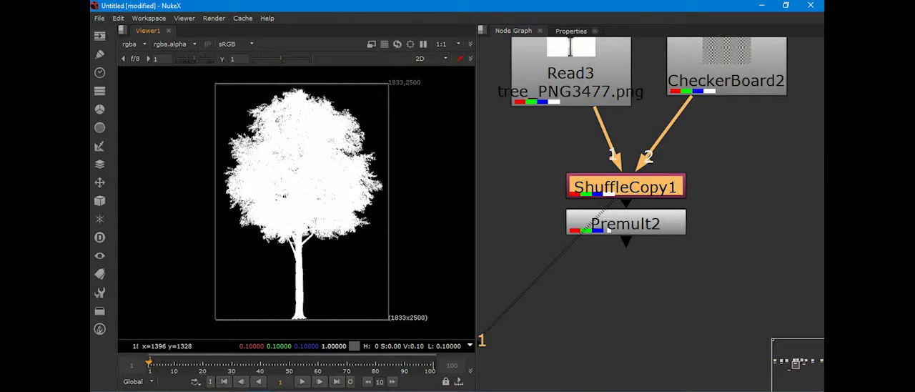
Step: Connect the viewer to Premult2 and return the display to full colour
click(626, 223)
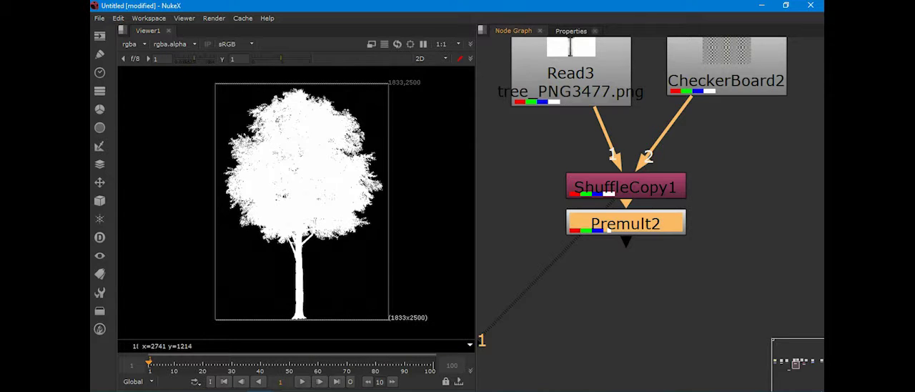
drag(481, 341, 481, 358)
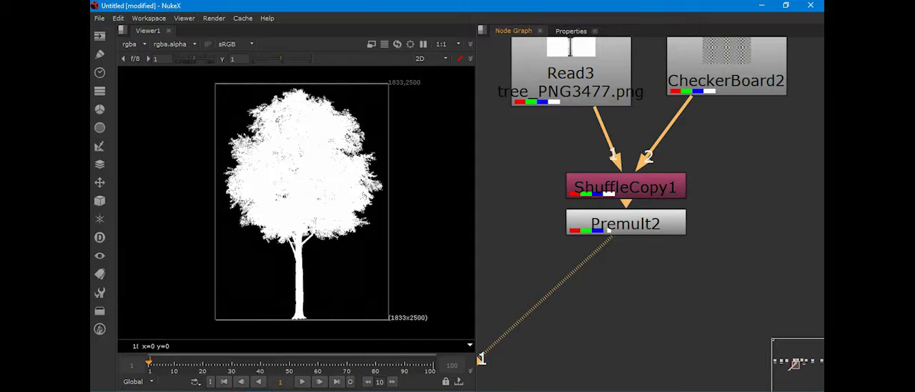
key(a)
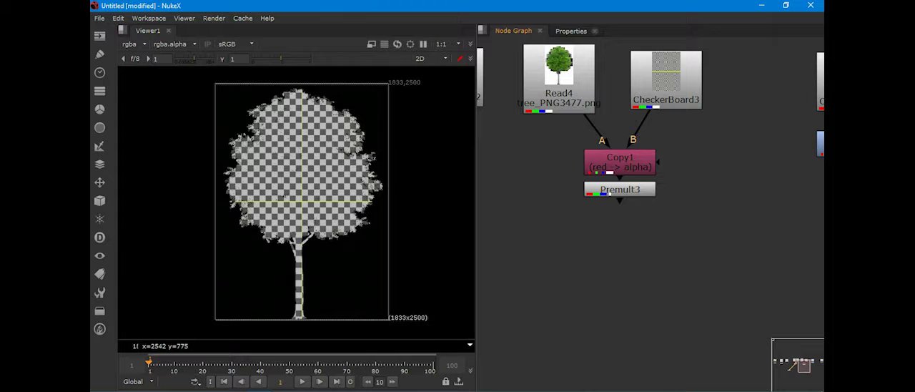
Step: Display the Copy1 output in the viewer and set the node to copy rgba.red to rgba.alpha
click(621, 162)
drag(618, 175, 480, 226)
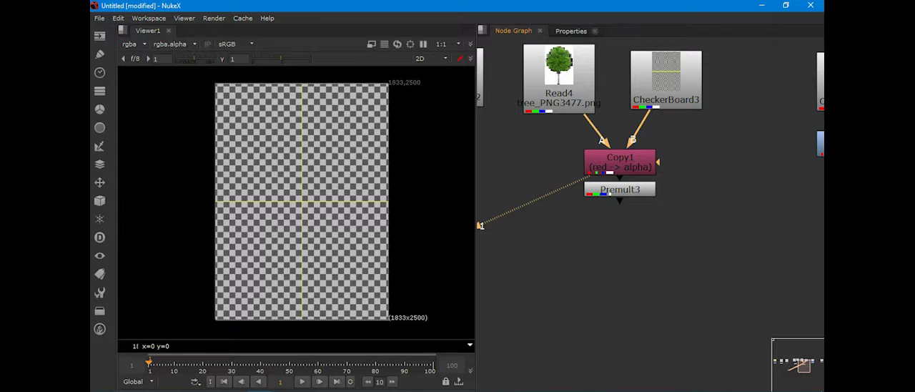
double_click(620, 163)
click(599, 90)
click(575, 110)
click(513, 31)
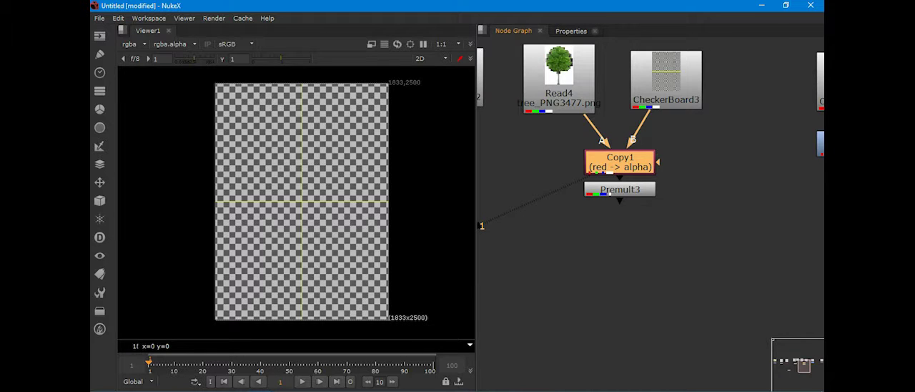
Step: Display Read4 in the viewer, check its red channel and return to full colour
click(558, 80)
key(1)
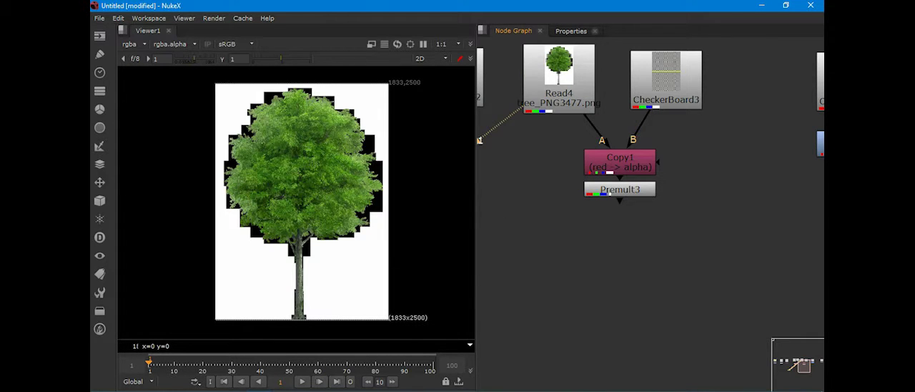
key(r)
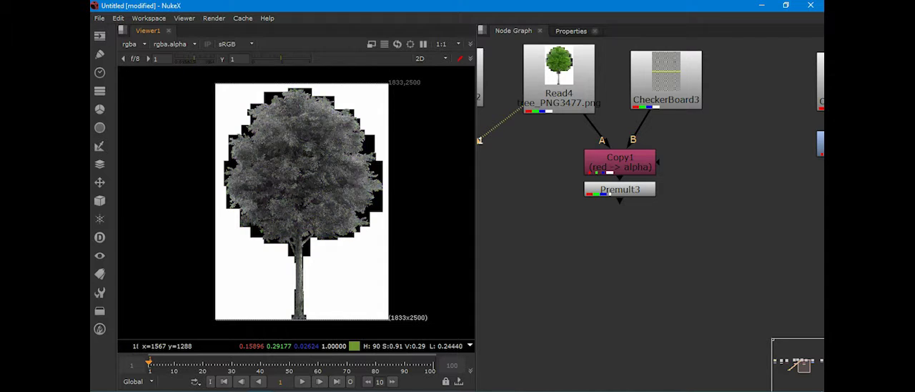
key(r)
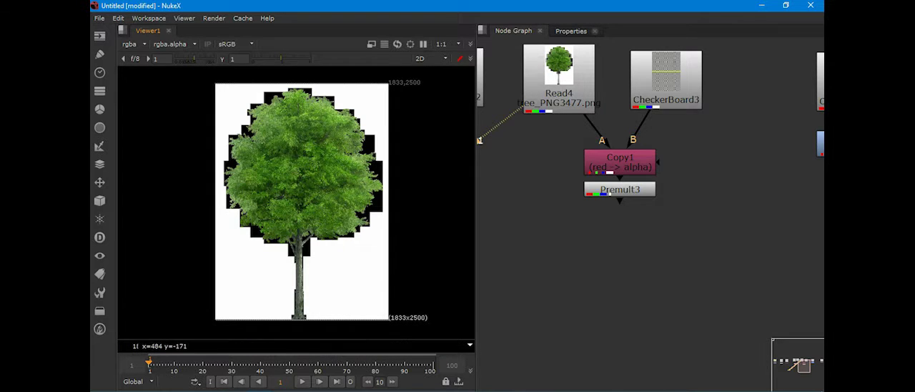
Step: Switch the viewer back to the Copy1 output and review the node's channel copy settings
click(620, 163)
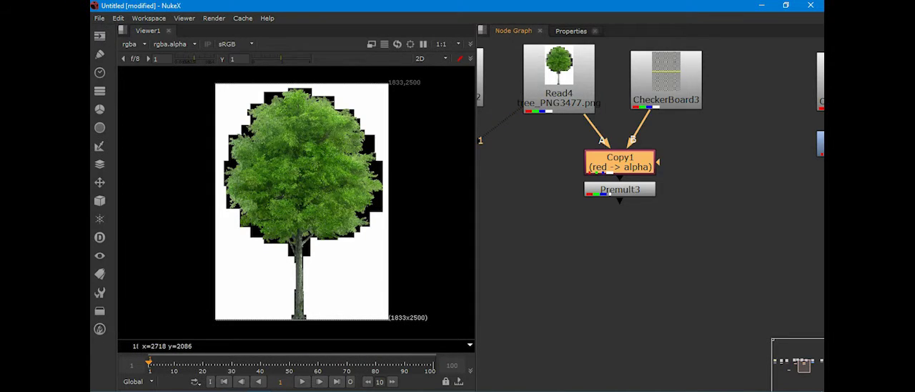
key(1)
key(Return)
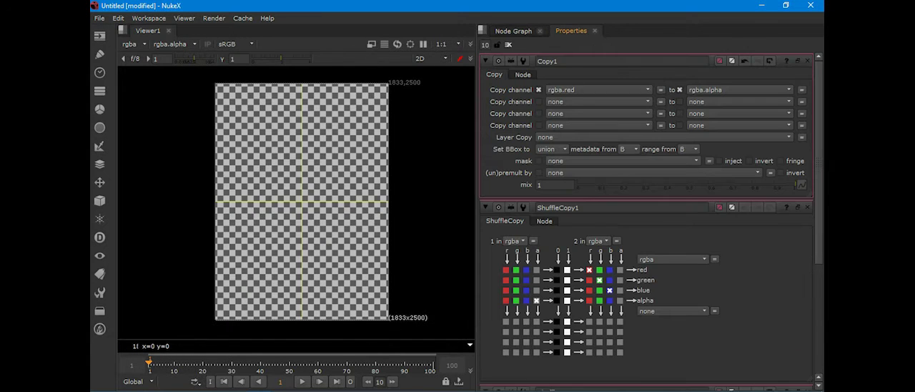
click(513, 30)
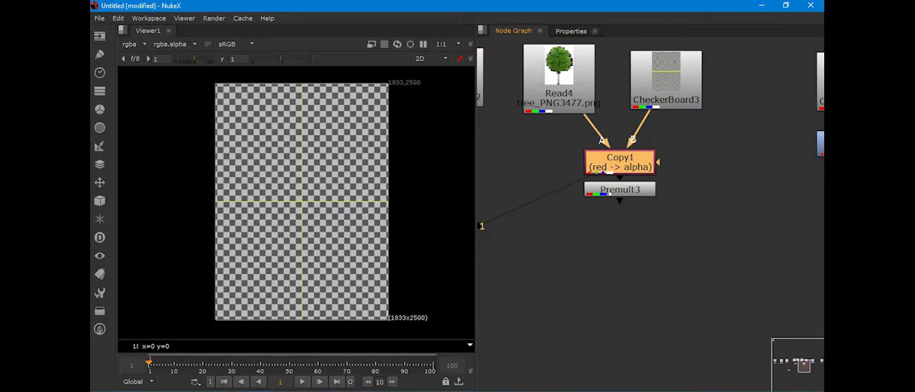
Step: Recheck Copy1's source and destination channels and close all open node property panels
click(571, 30)
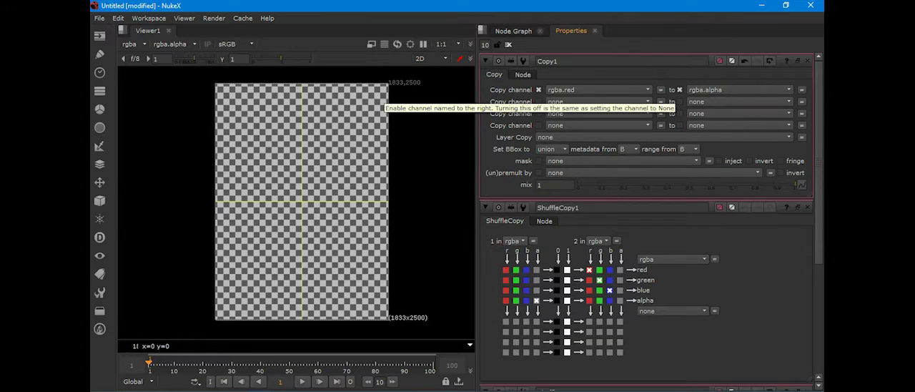
click(508, 45)
click(513, 31)
click(619, 189)
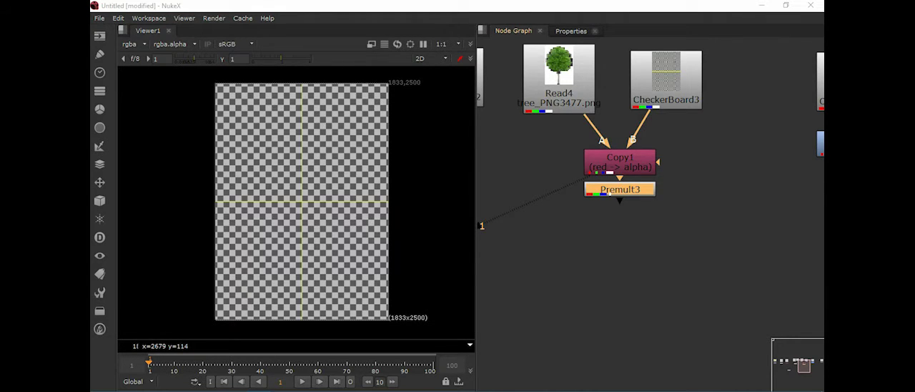
click(559, 80)
click(666, 85)
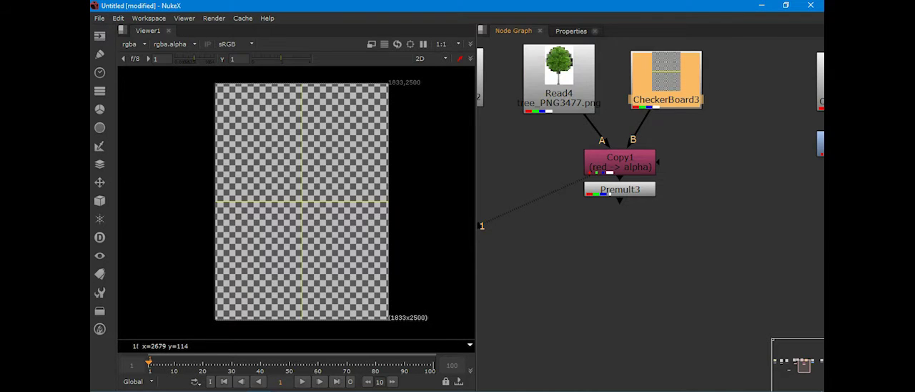
Step: Display the Copy1 output in the maximized viewer and show only its alpha channel
click(620, 163)
click(558, 247)
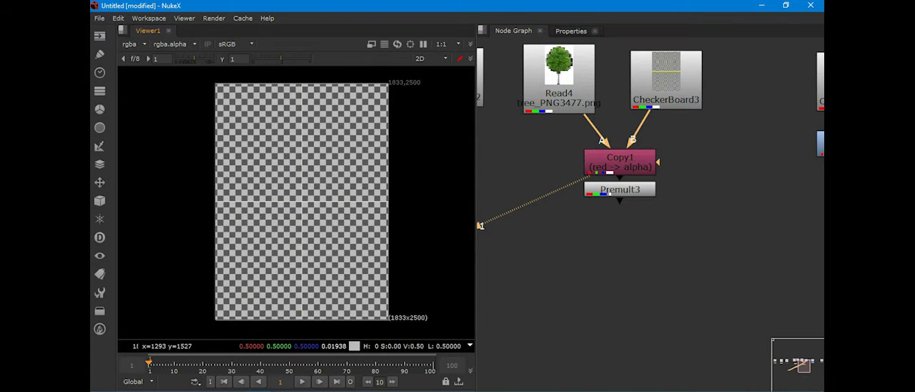
key(space)
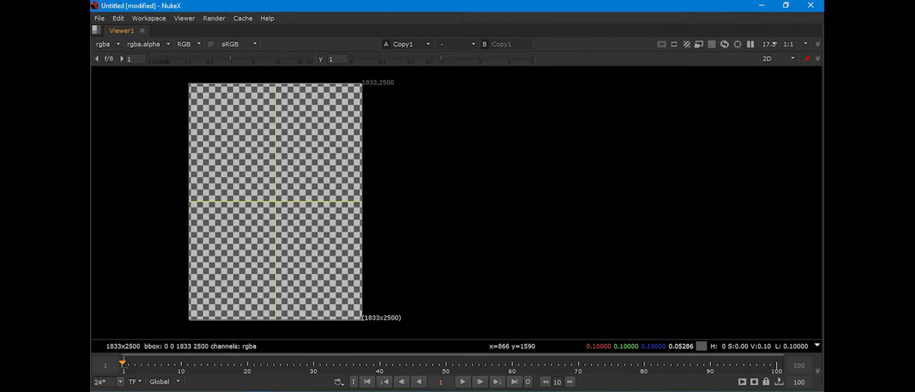
click(183, 44)
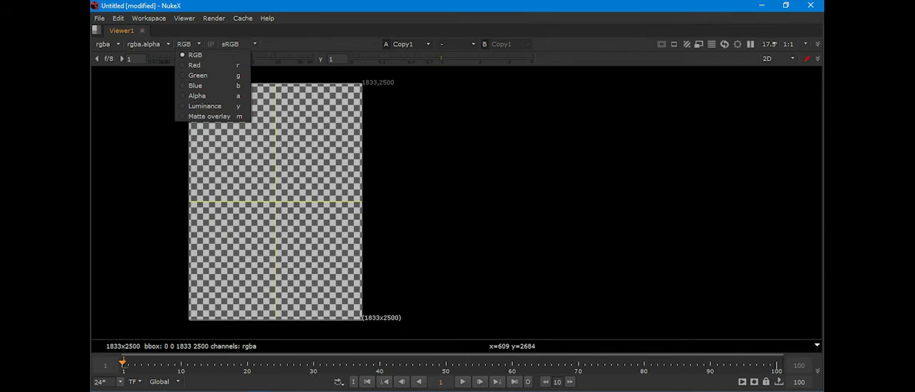
click(195, 93)
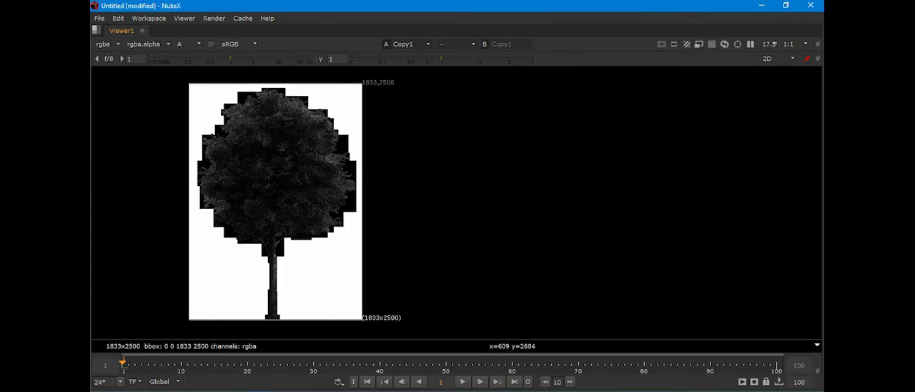